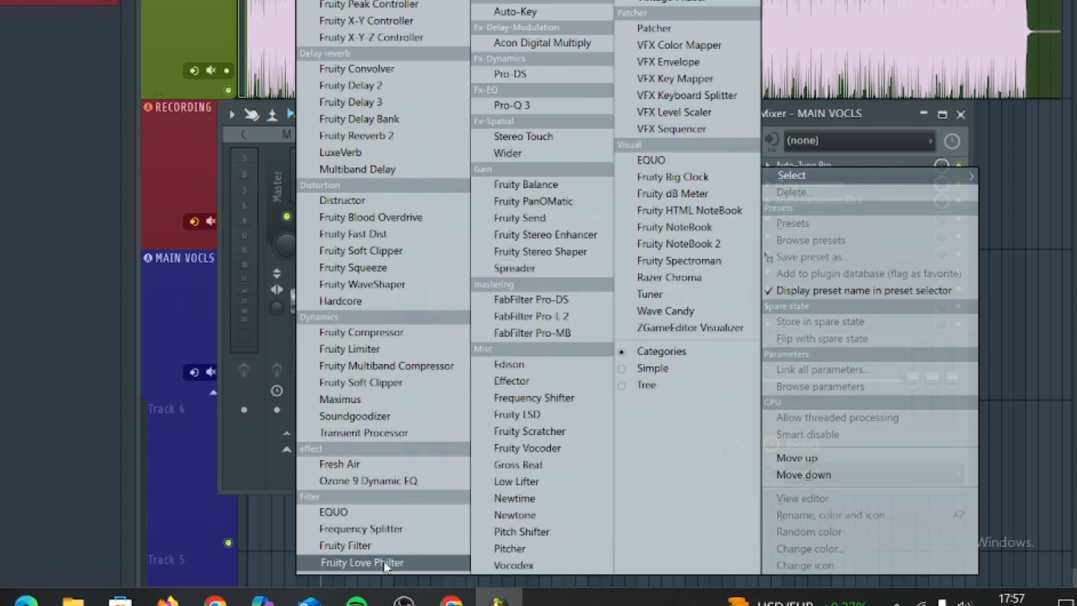
Step: Load Fresh Air into the fourth effect slot of the MAIN VOCLS track and audition the song
click(340, 464)
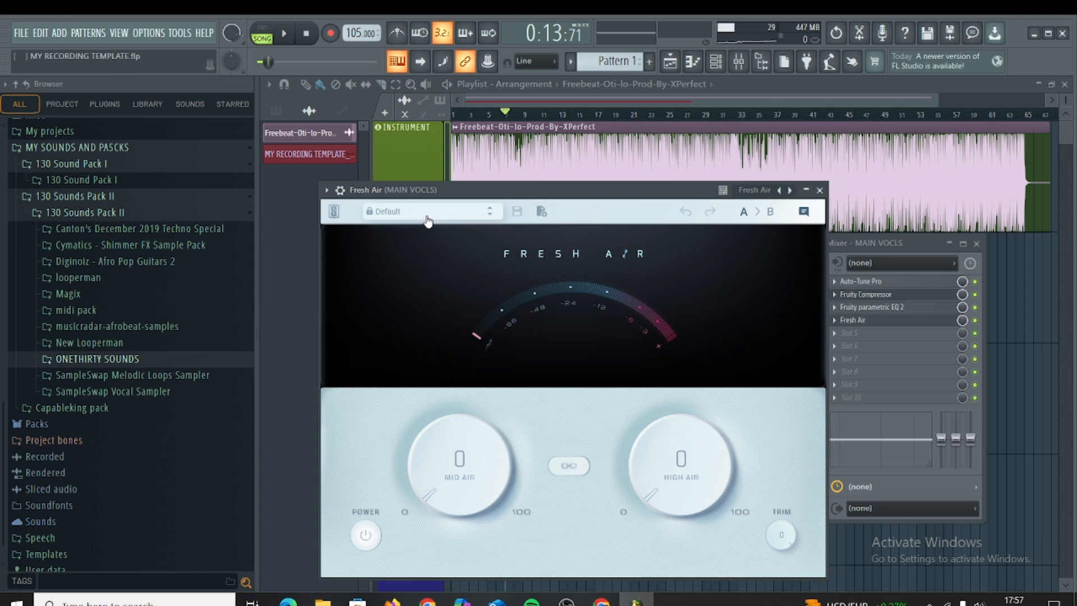
key(space)
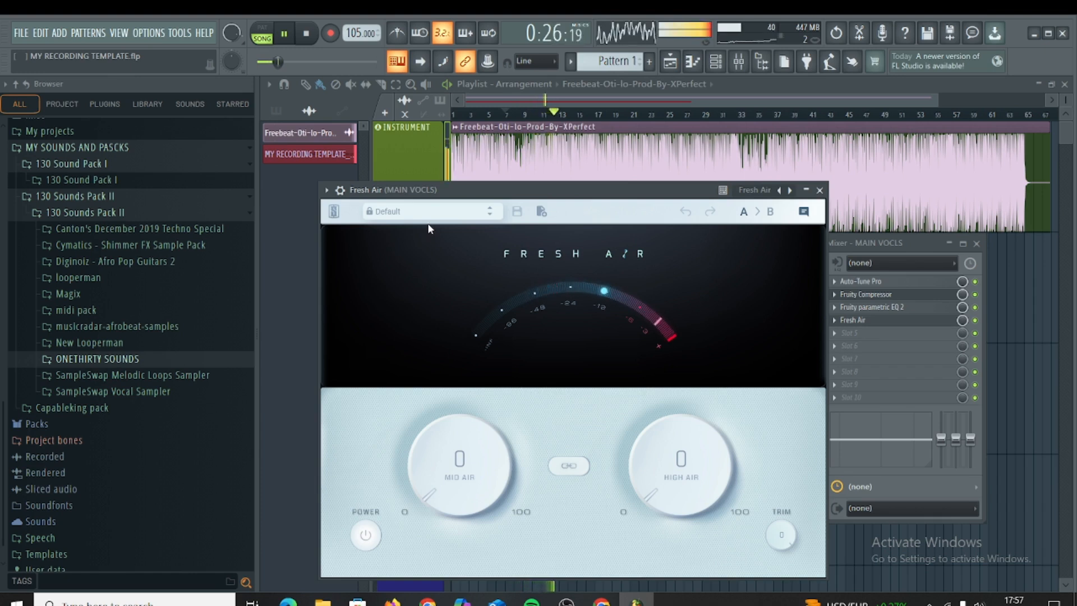
key(space)
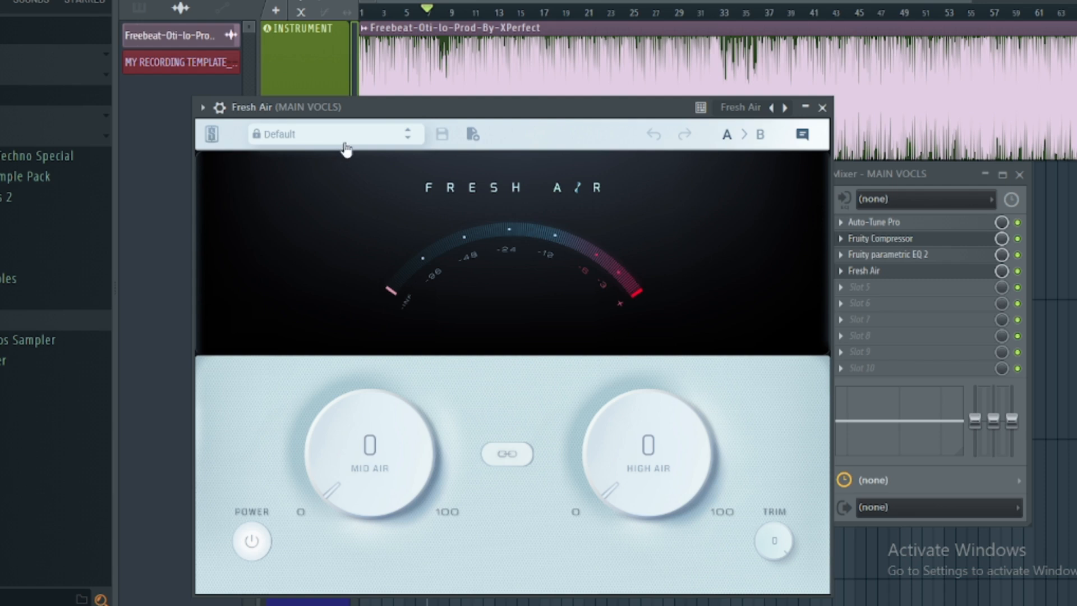
Step: Apply the Vocal Air factory preset in Fresh Air and play the song with it
click(439, 217)
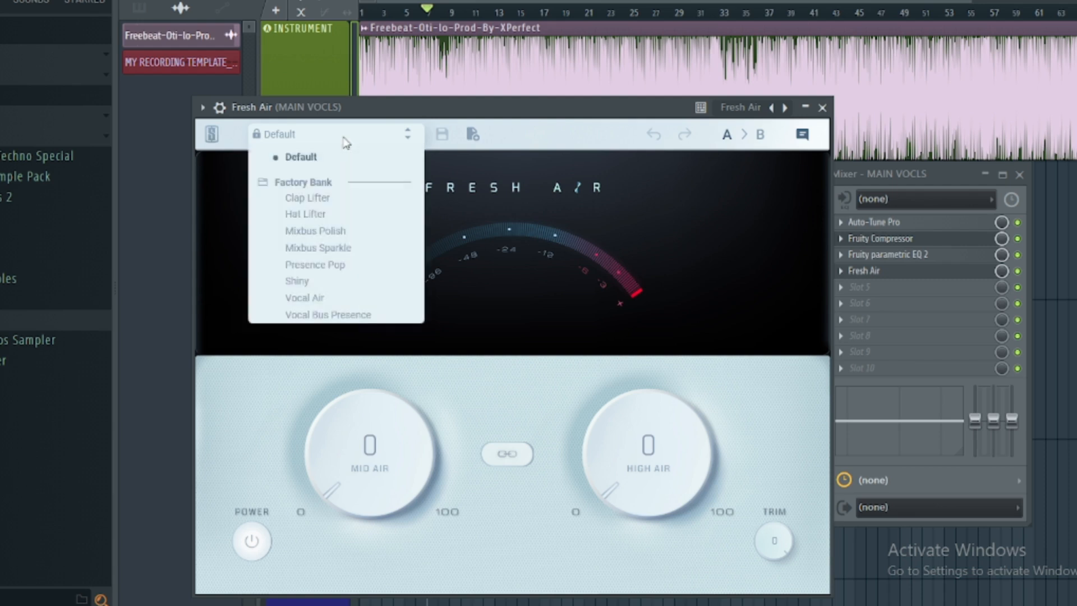
click(332, 303)
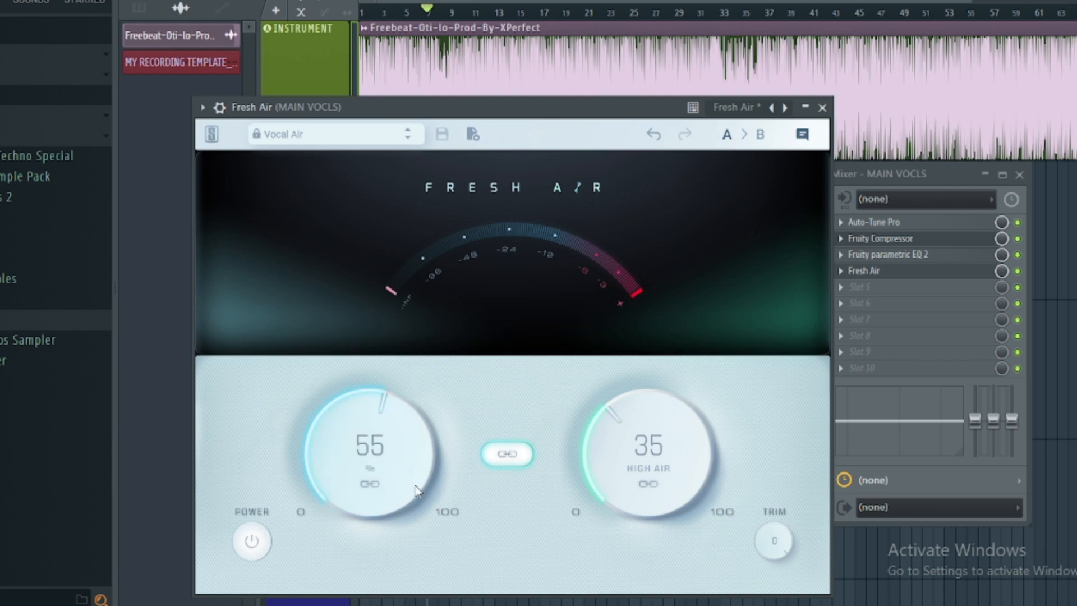
key(space)
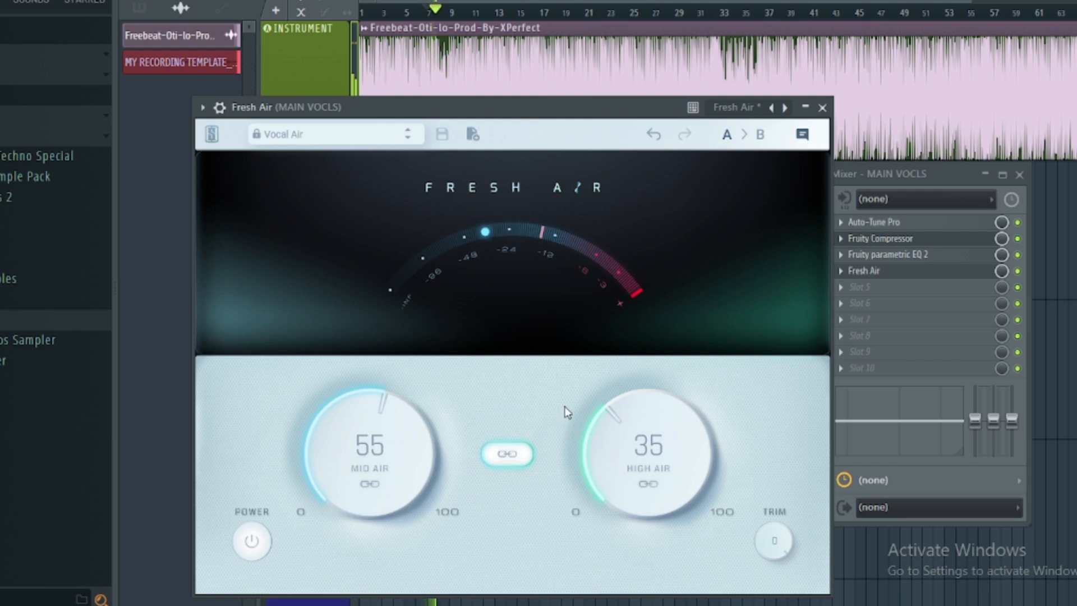
Step: Unlink Fresh Air's two knobs, then set Mid Air to 21 and High Air to 20
click(513, 456)
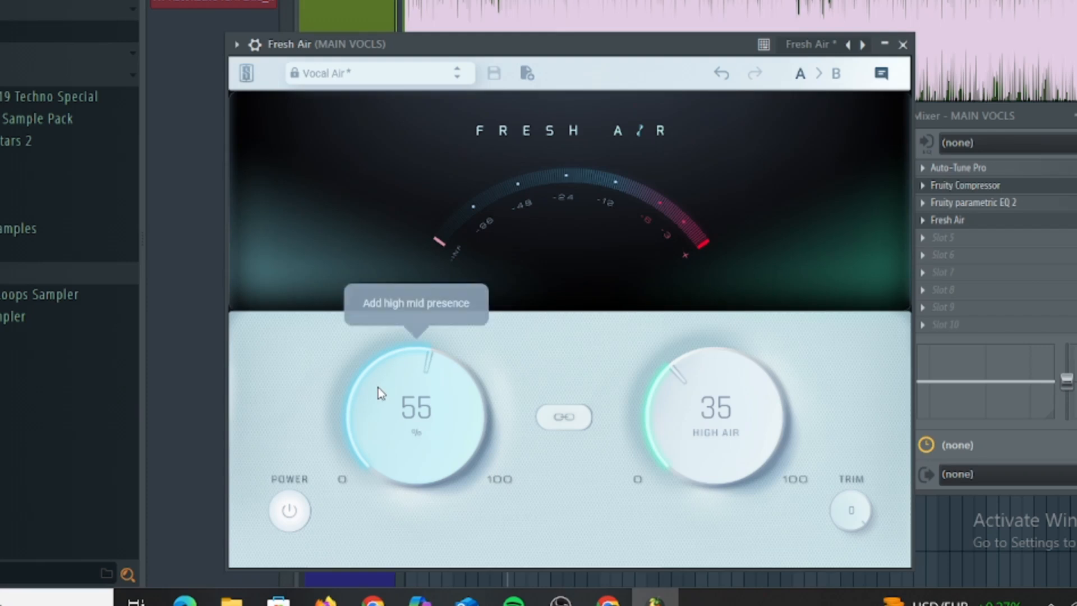
drag(431, 445, 413, 515)
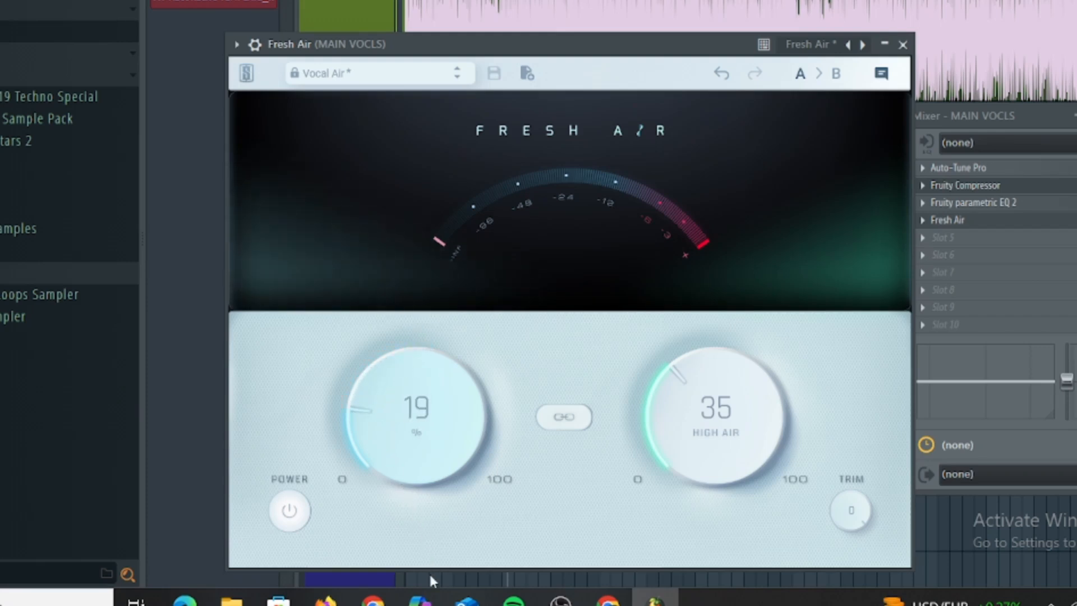
drag(430, 578, 429, 563)
drag(659, 413, 672, 460)
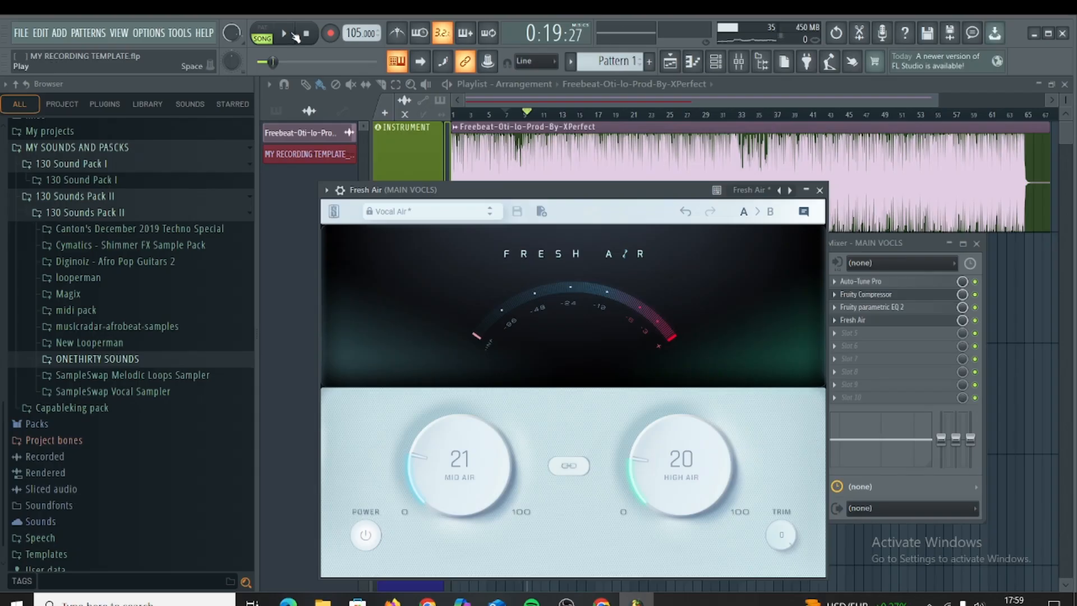
Step: Play the song and review the Fresh Air and Fruity parametric EQ 2 settings on the MAIN VOCLS track
click(283, 33)
click(820, 190)
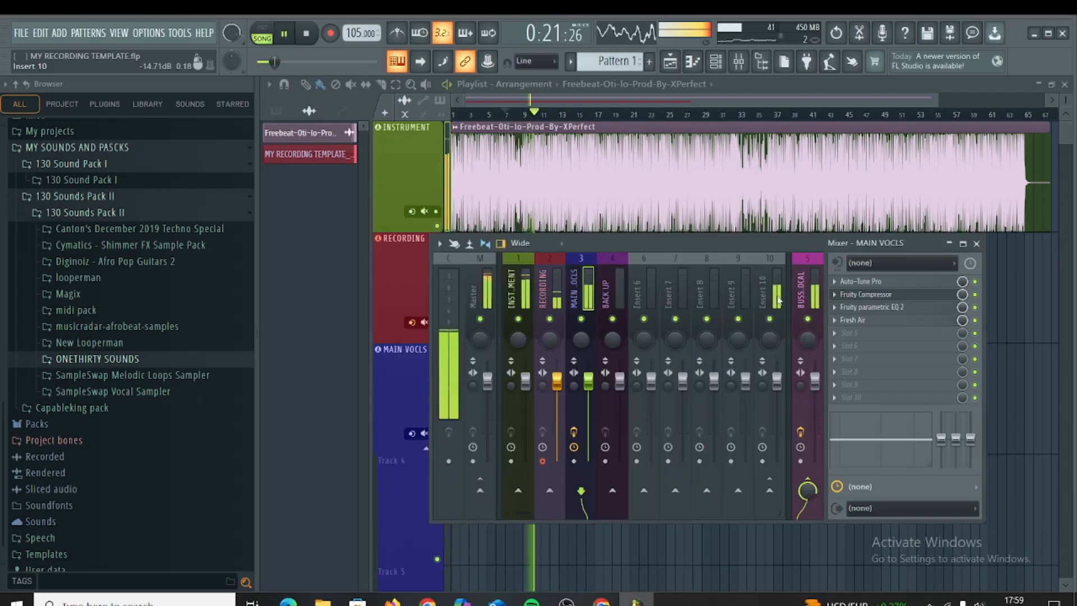
click(872, 321)
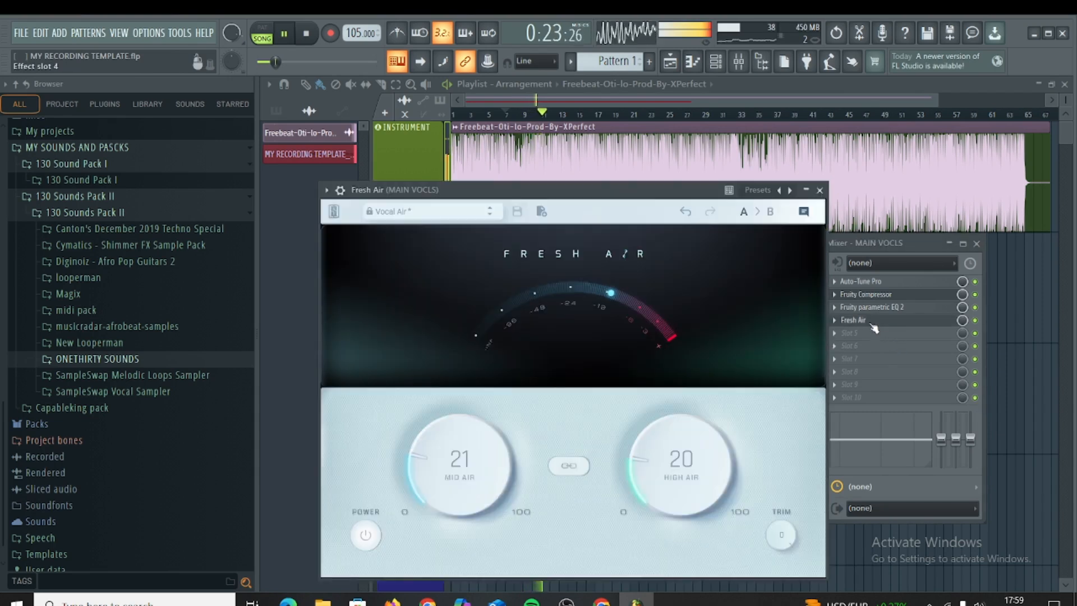
click(819, 190)
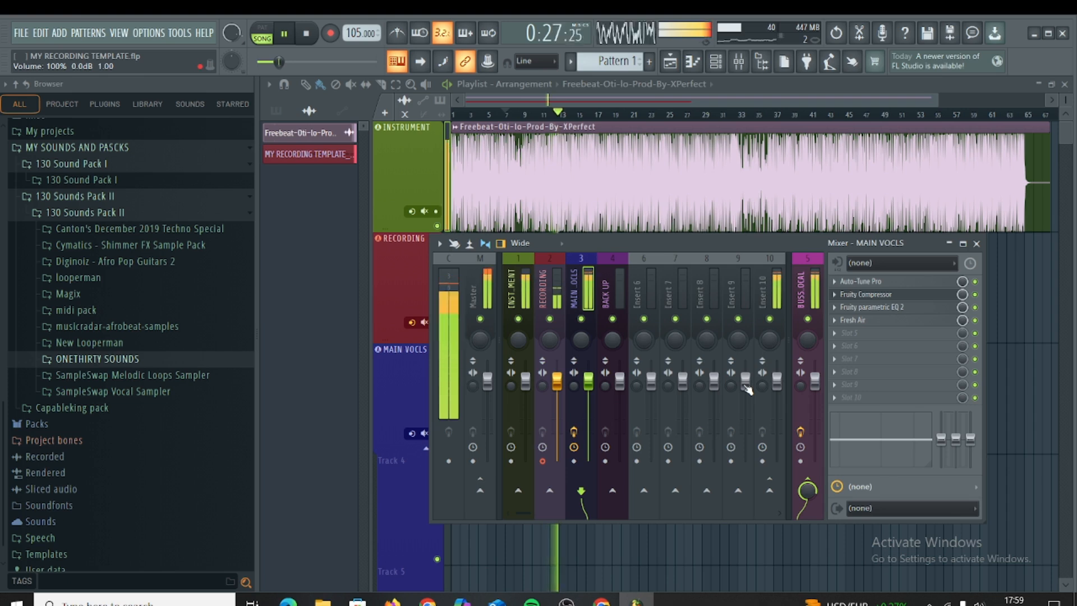
click(879, 312)
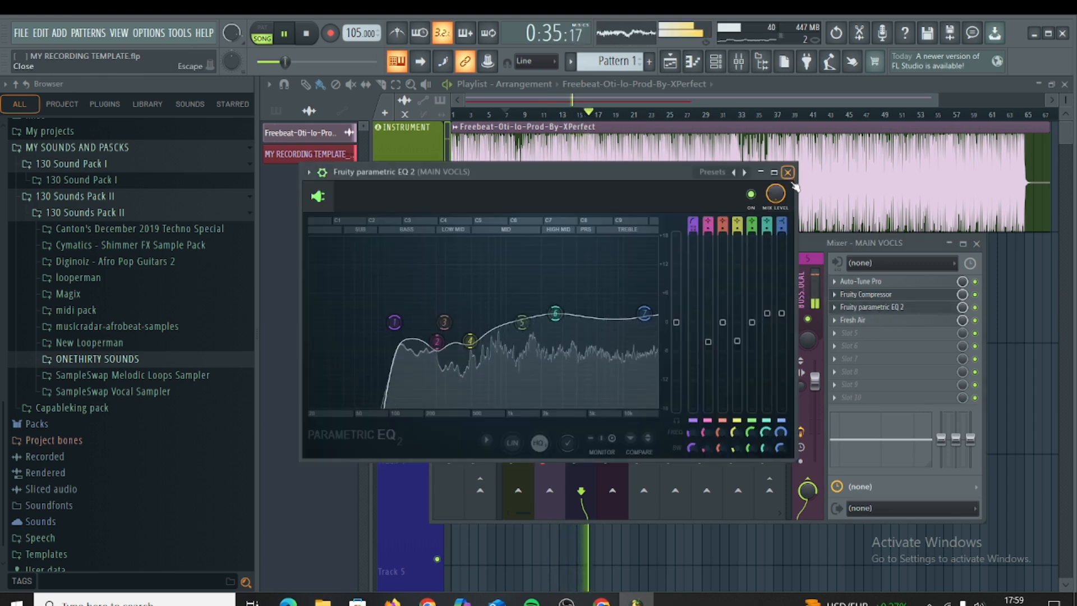
click(867, 307)
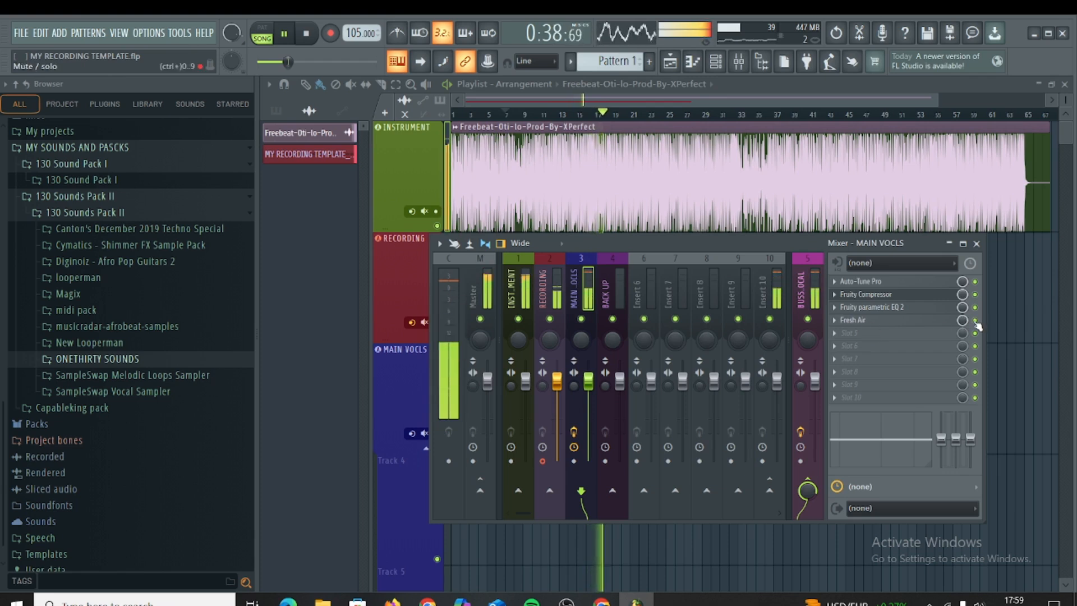
key(space)
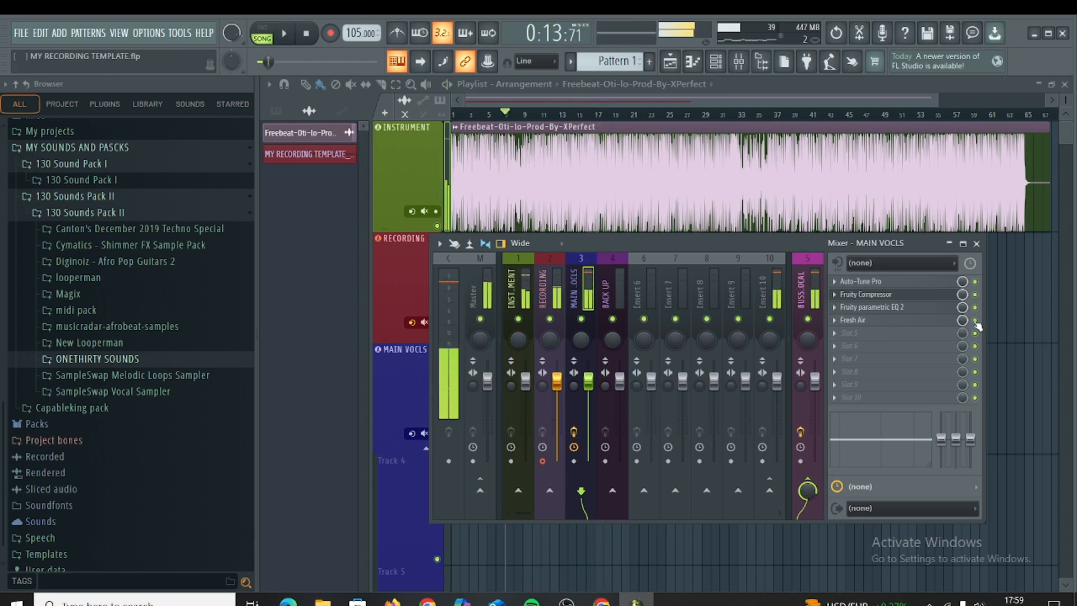
Step: Compare the song's vocals with Fresh Air bypassed and active on the MAIN VOCLS track
key(space)
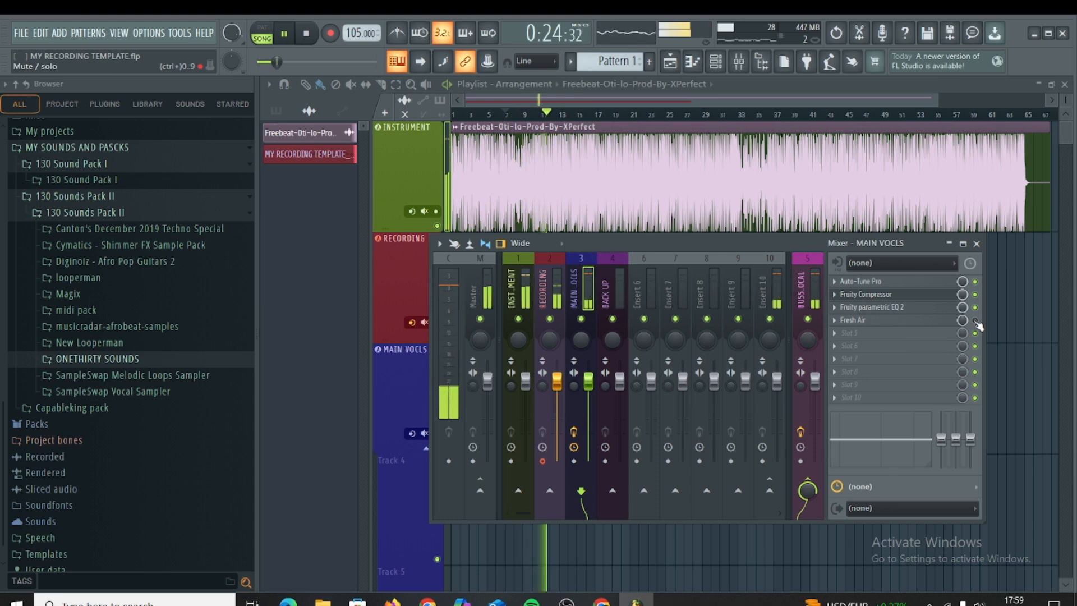
key(space)
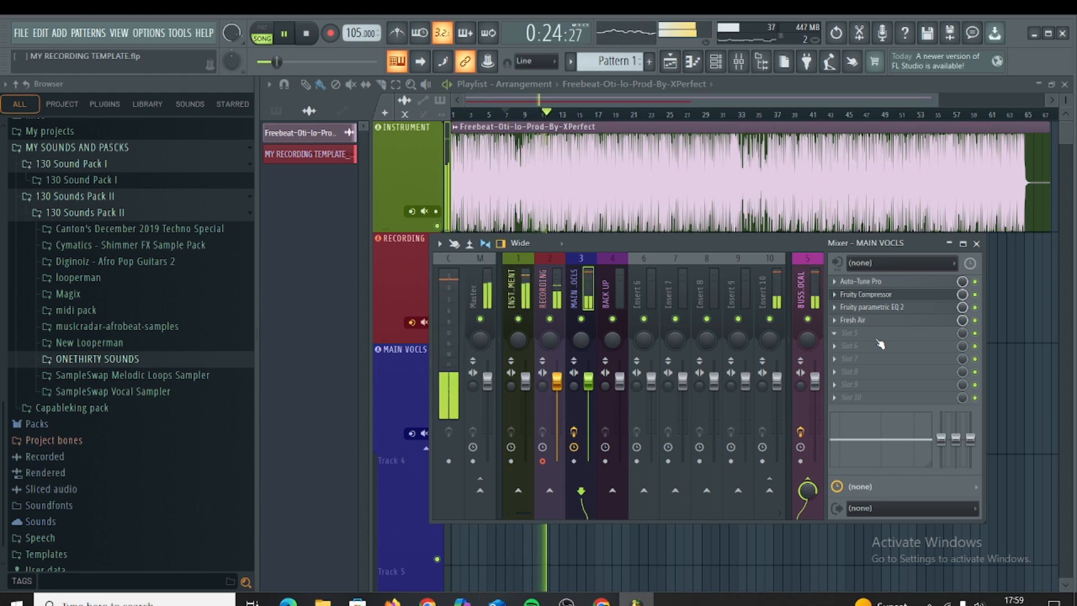
key(space)
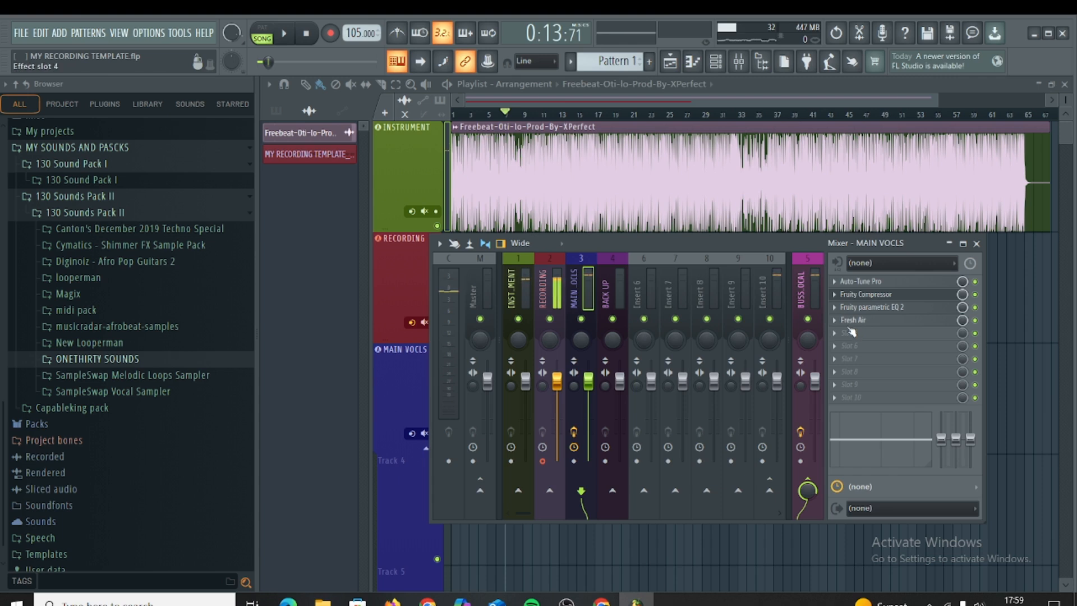
click(975, 321)
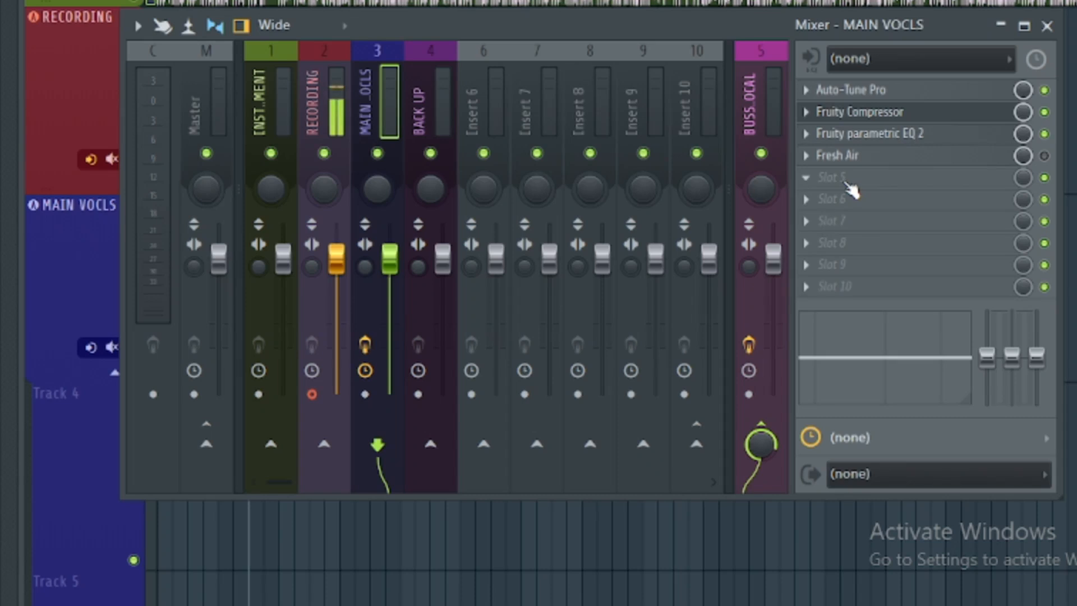
Step: Add Frequency Splitter to the fifth effect slot of MAIN VOCLS and slightly lower its mid and low bands
click(847, 182)
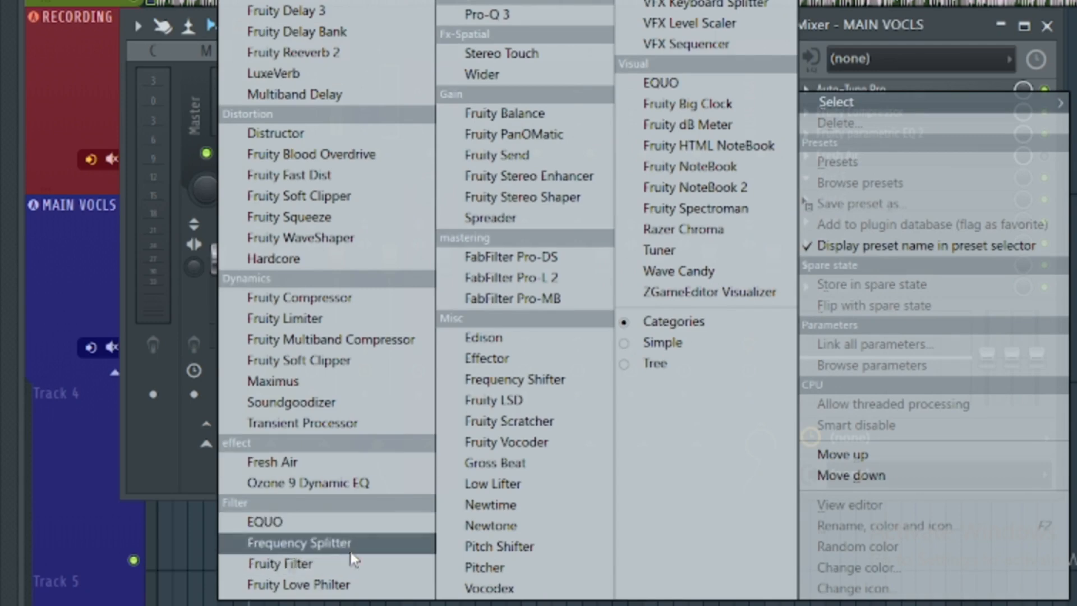
click(319, 542)
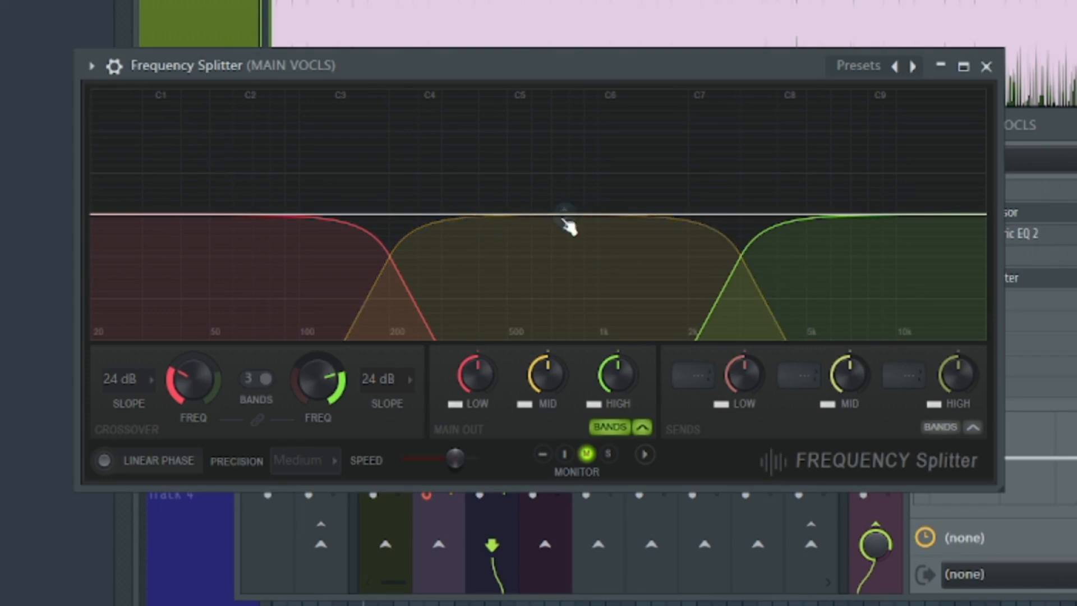
drag(563, 213, 564, 230)
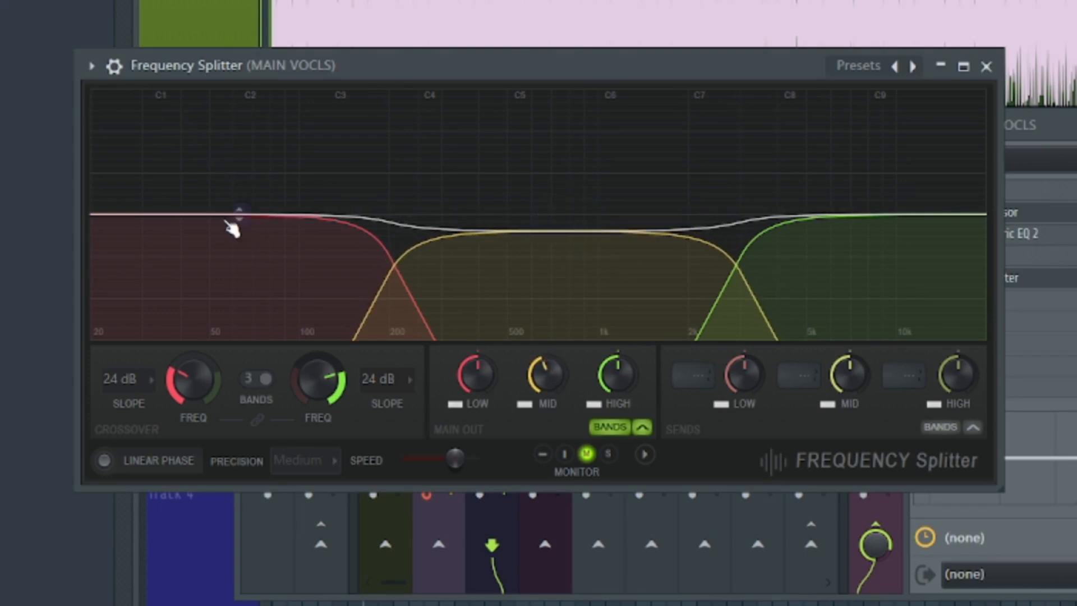
drag(246, 227, 240, 238)
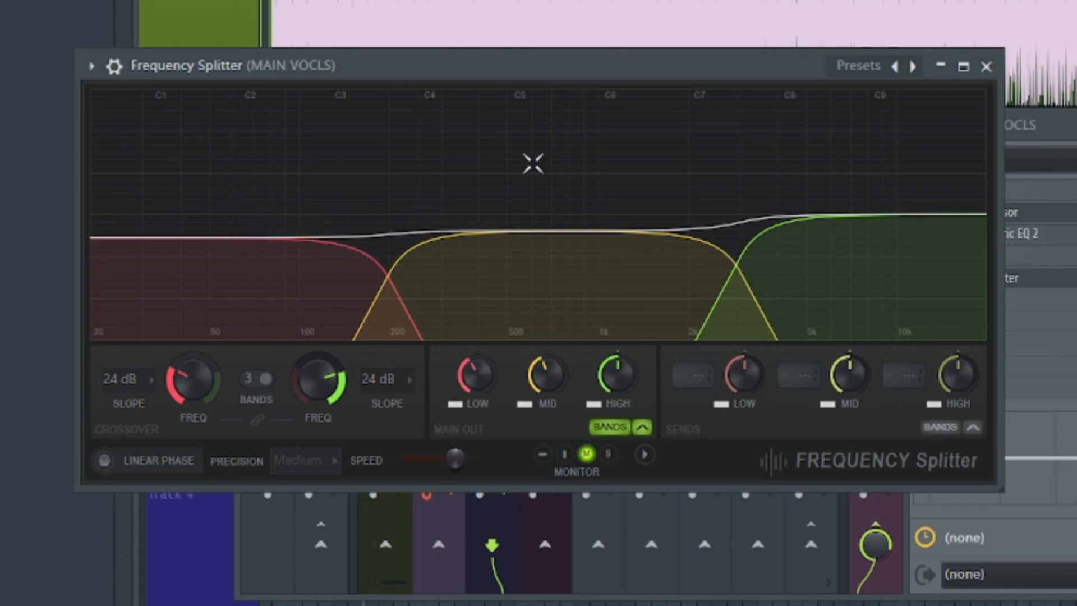
Step: Raise Frequency Splitter's high band slightly above the flat level and lower its mid and low bands further
click(861, 68)
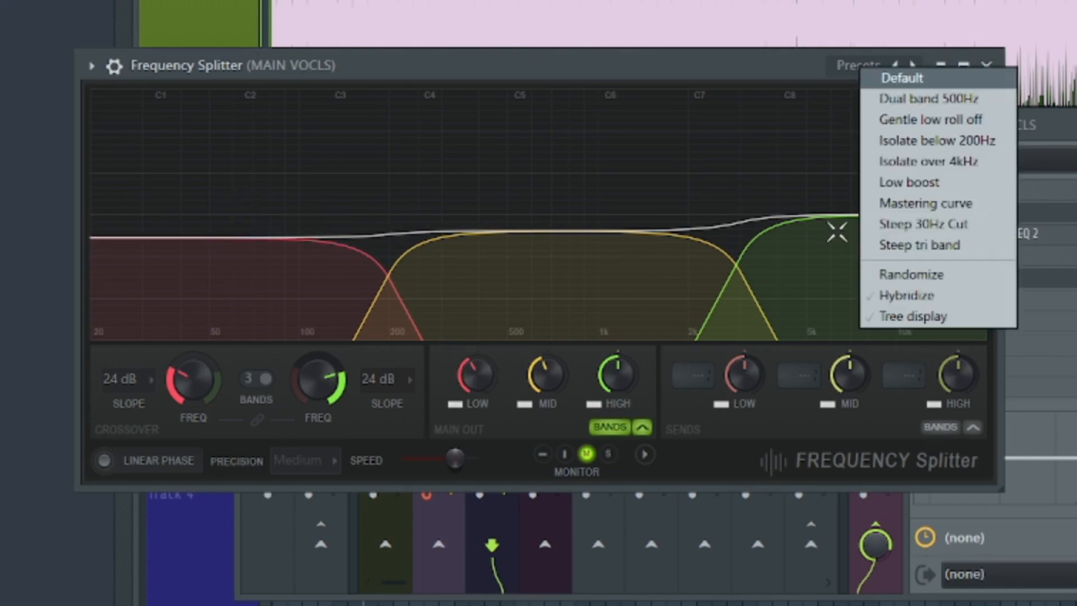
click(794, 264)
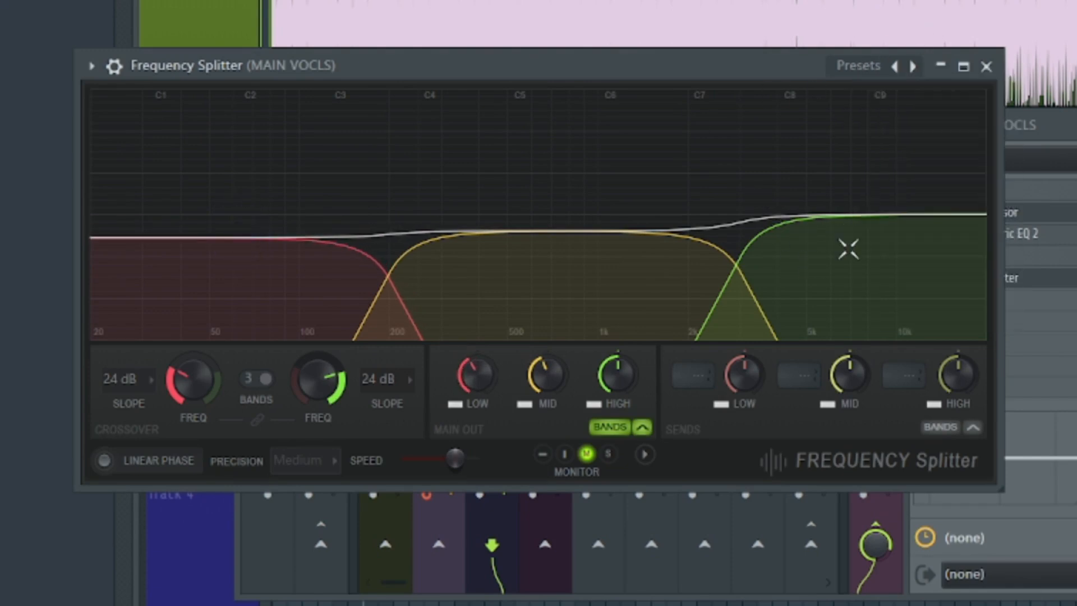
drag(866, 227, 855, 197)
drag(566, 232, 562, 246)
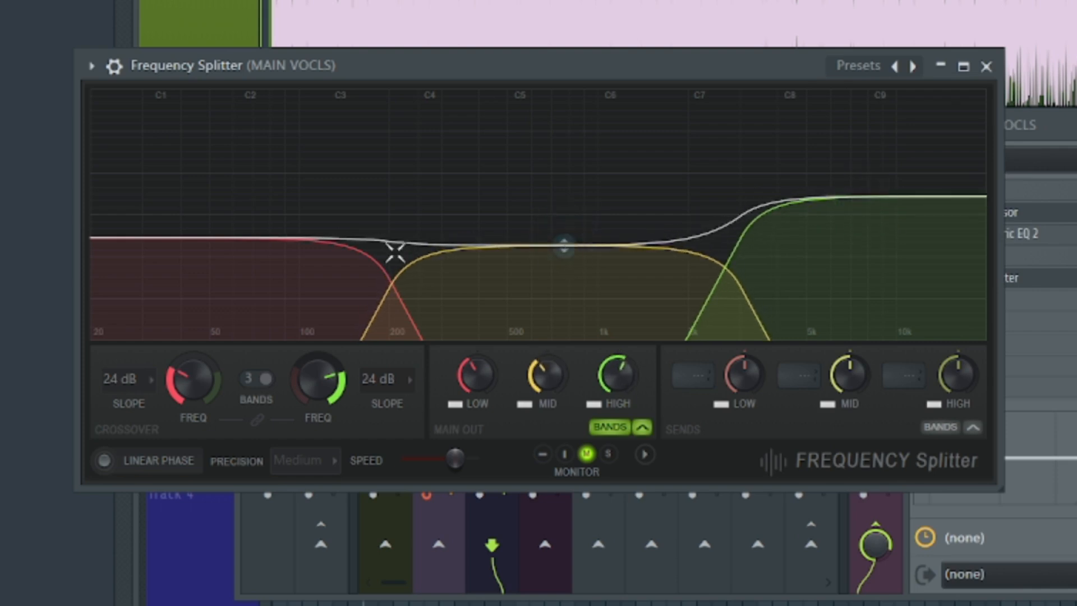
drag(251, 244, 247, 254)
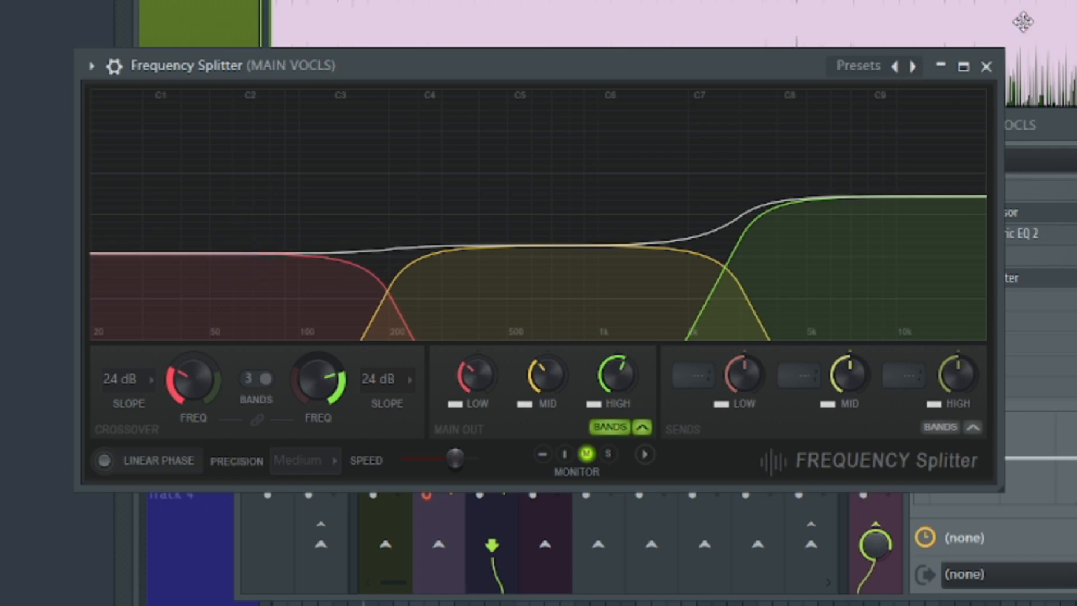
Step: While the song plays, raise Frequency Splitter's mid and low bands slightly and reduce its high band a little
key(space)
click(989, 69)
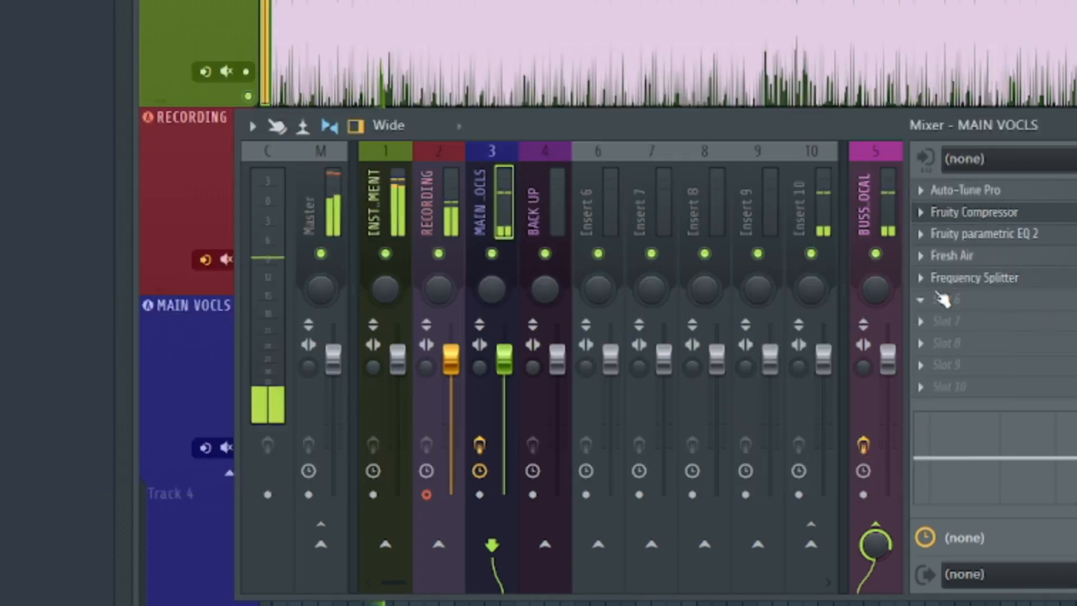
click(1007, 279)
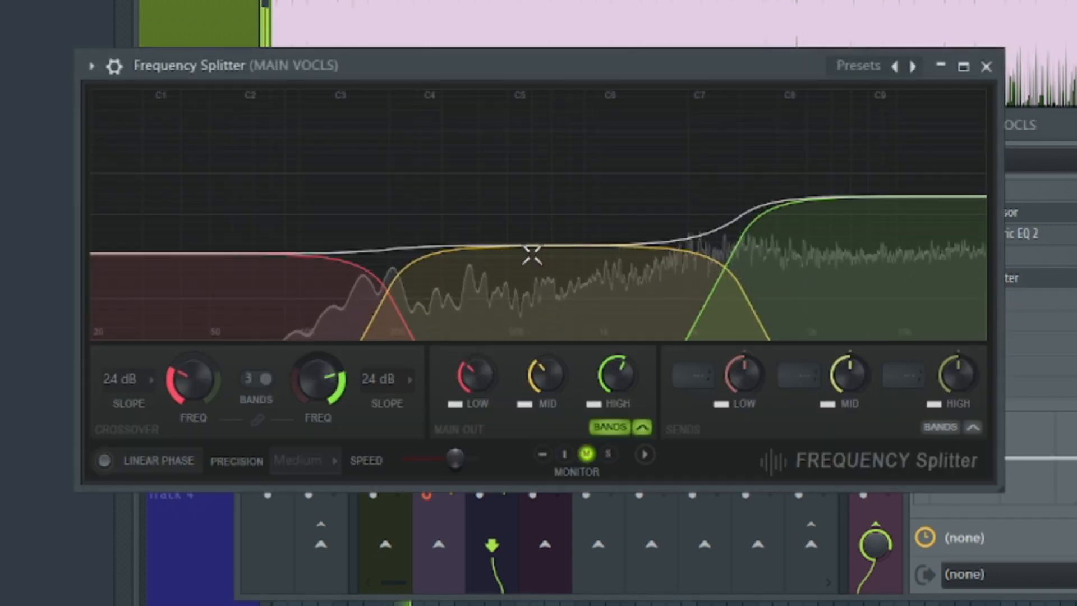
drag(561, 248, 564, 230)
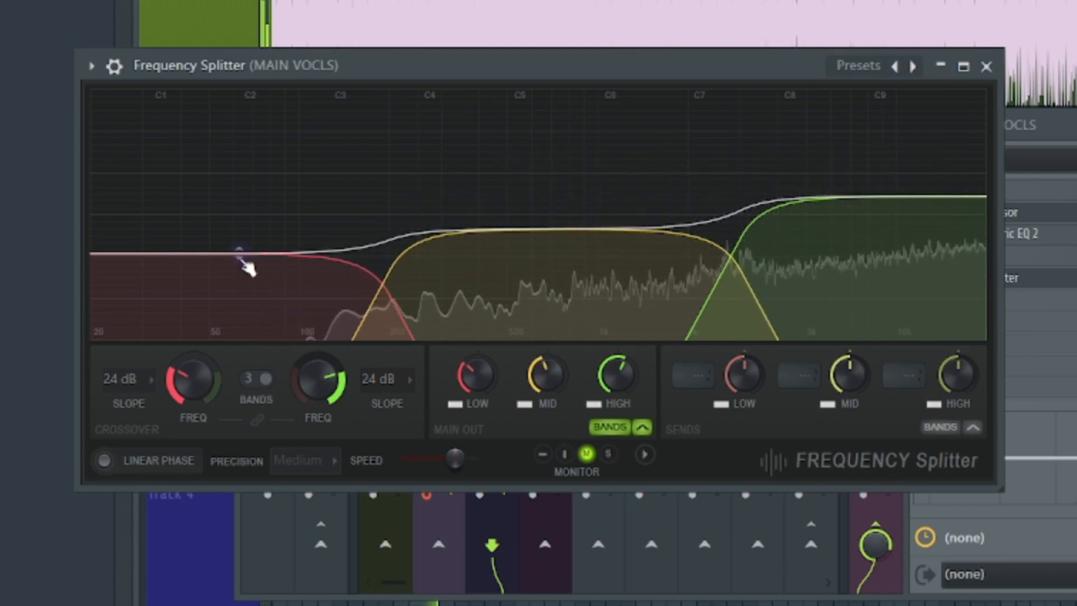
drag(239, 253, 239, 239)
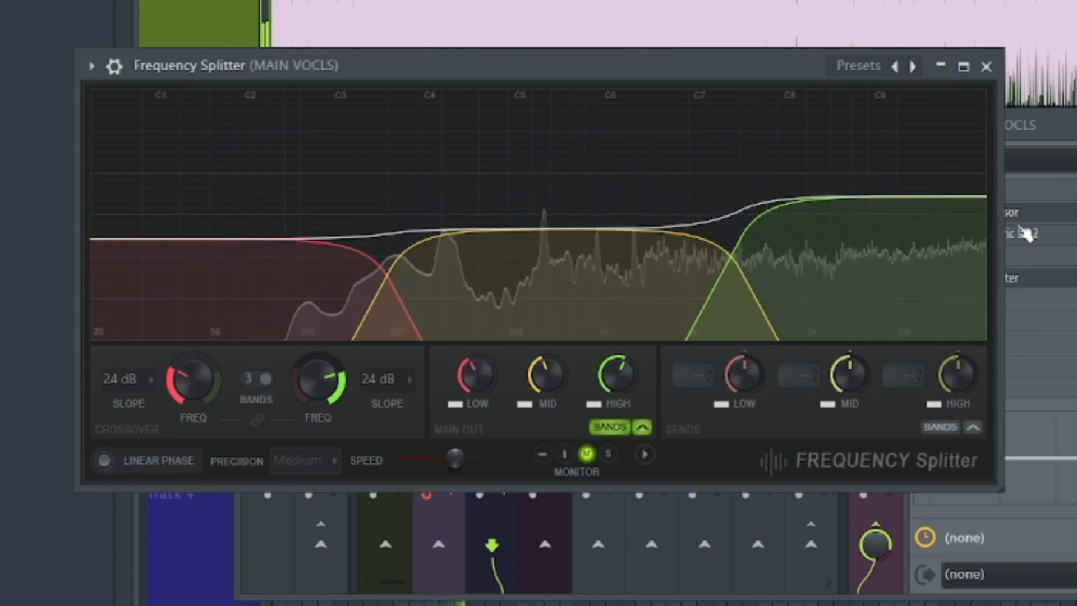
drag(864, 196, 863, 205)
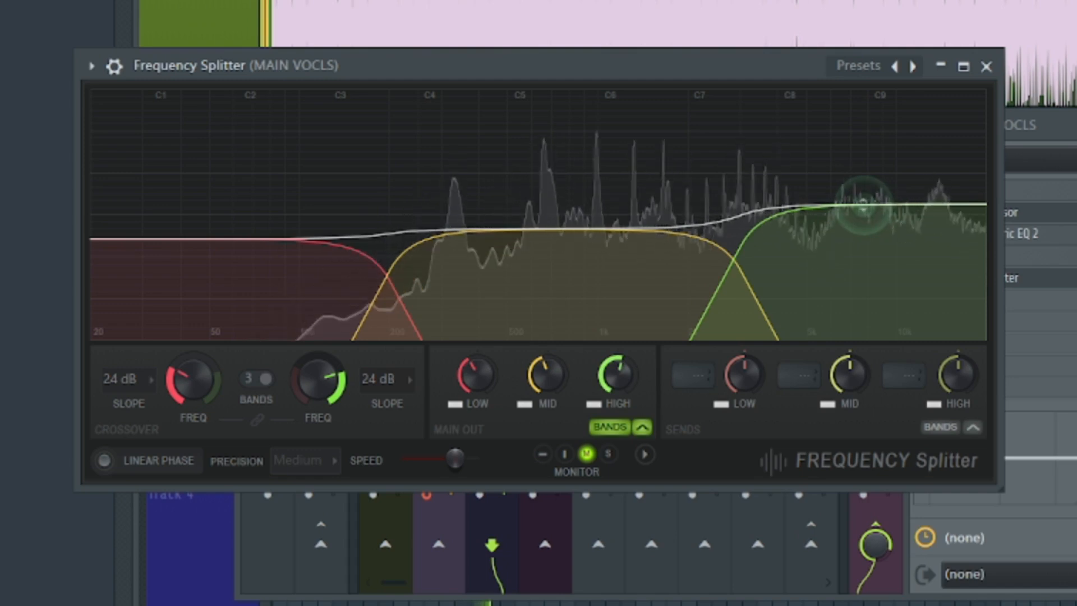
click(986, 67)
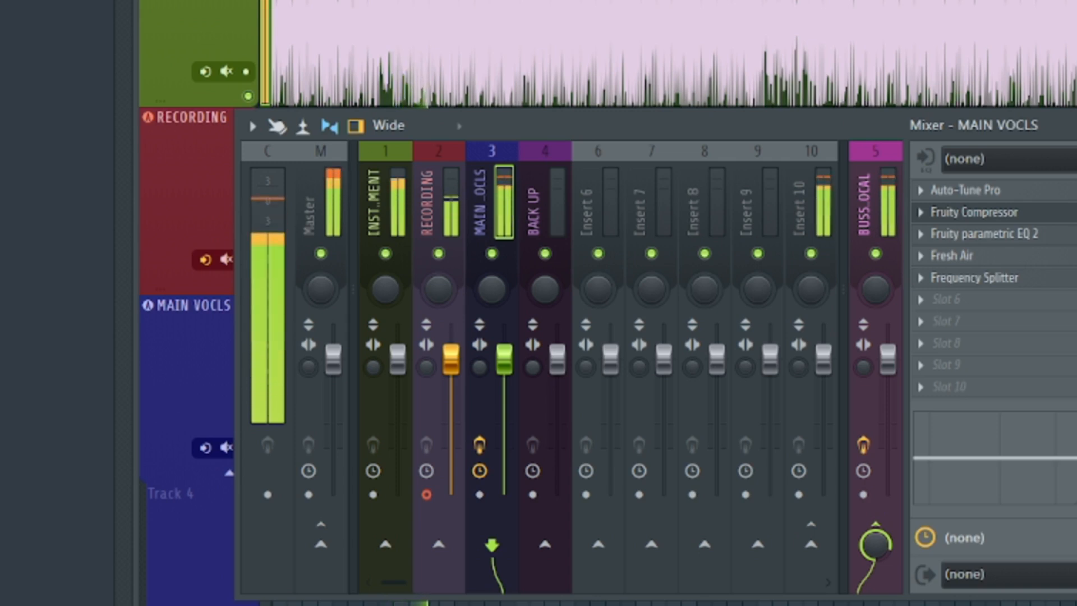
Step: Replay the song to check the vocals through the MAIN VOCLS effect chain
key(space)
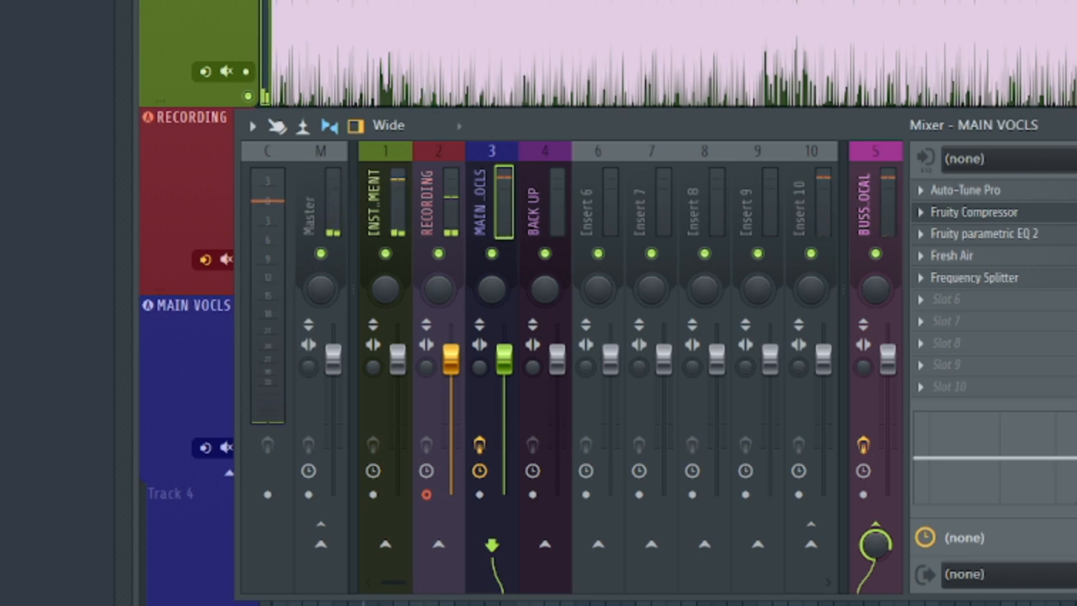
key(space)
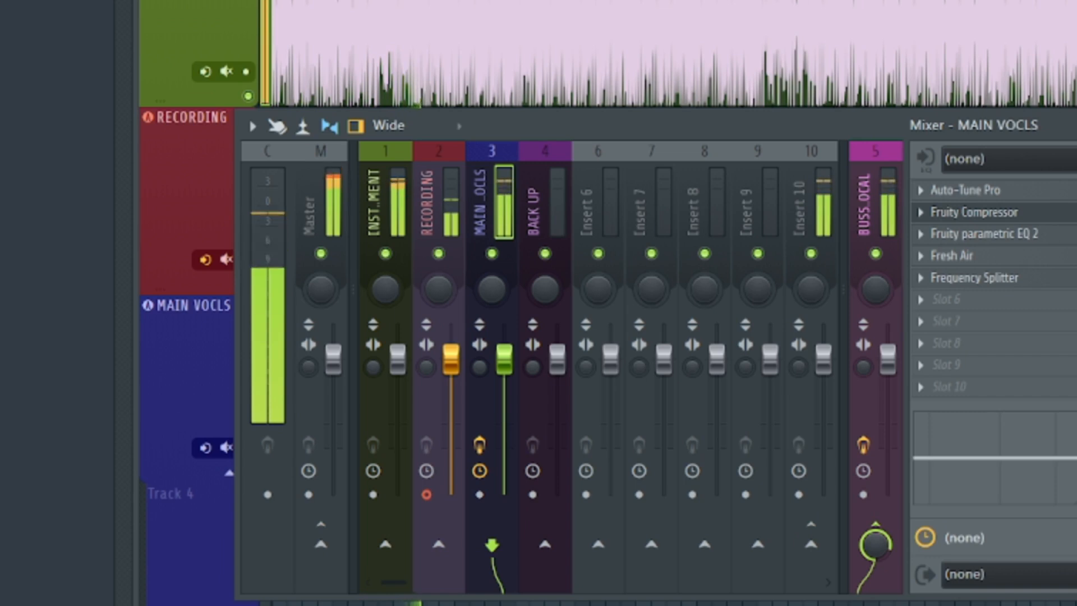
key(space)
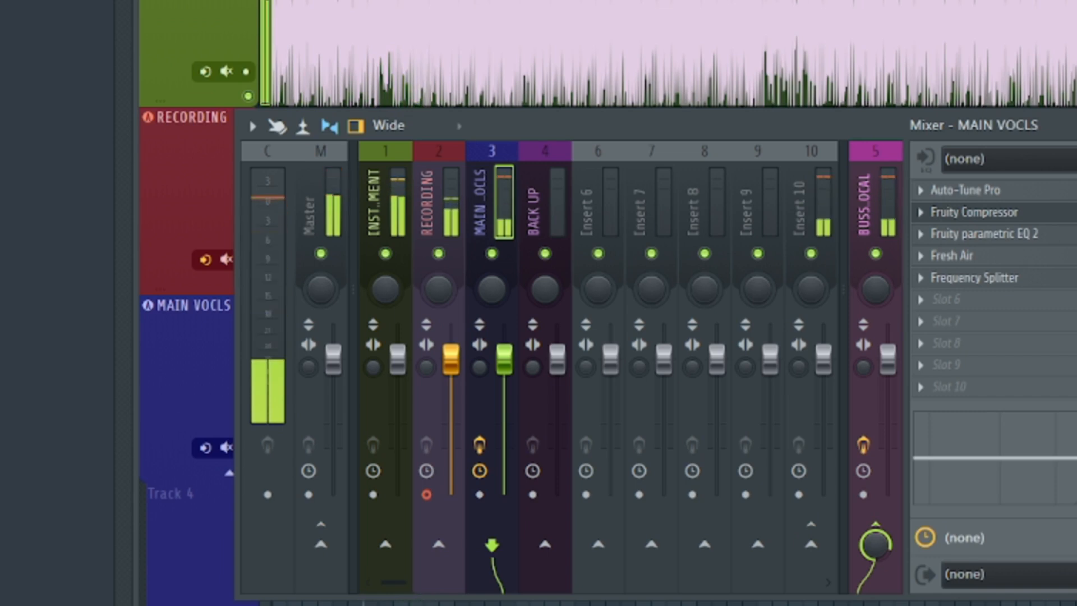